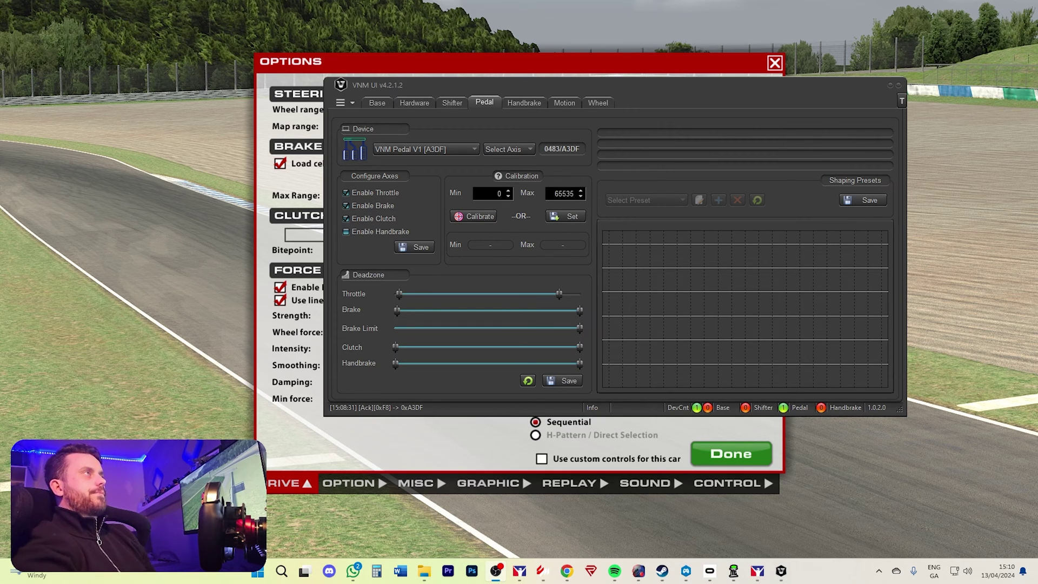
- Reset the throttle deadzone to its full range by extending both its lower and upper limits to the ends
left_click_drag(737, 89, 721, 96)
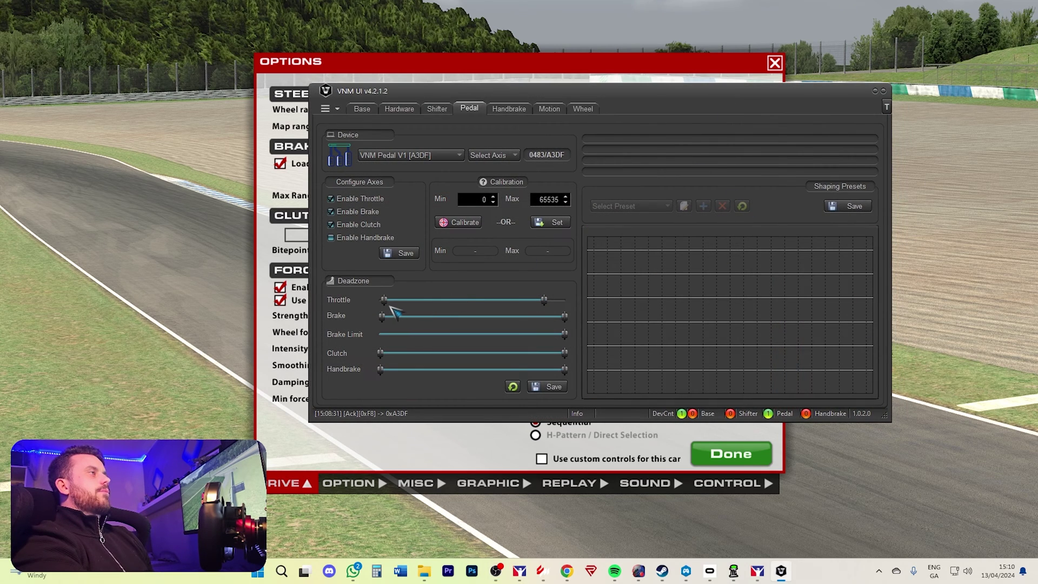
left_click_drag(384, 299, 341, 306)
left_click_drag(544, 300, 568, 304)
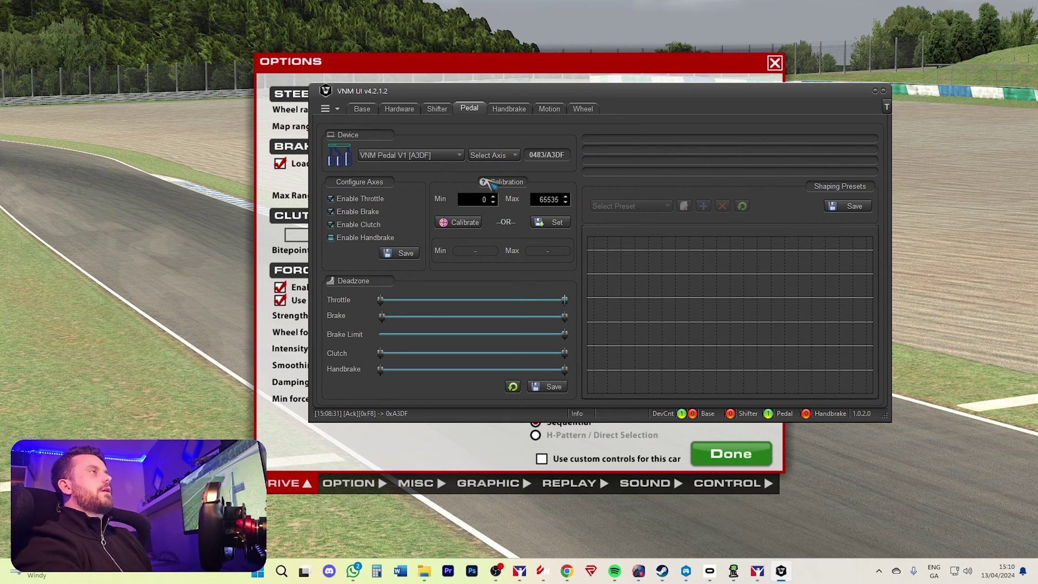
- Select the Throttle axis and calibrate it over the pedal's full travel, repeating the calibration once before finishing
left_click(498, 158)
left_click(490, 168)
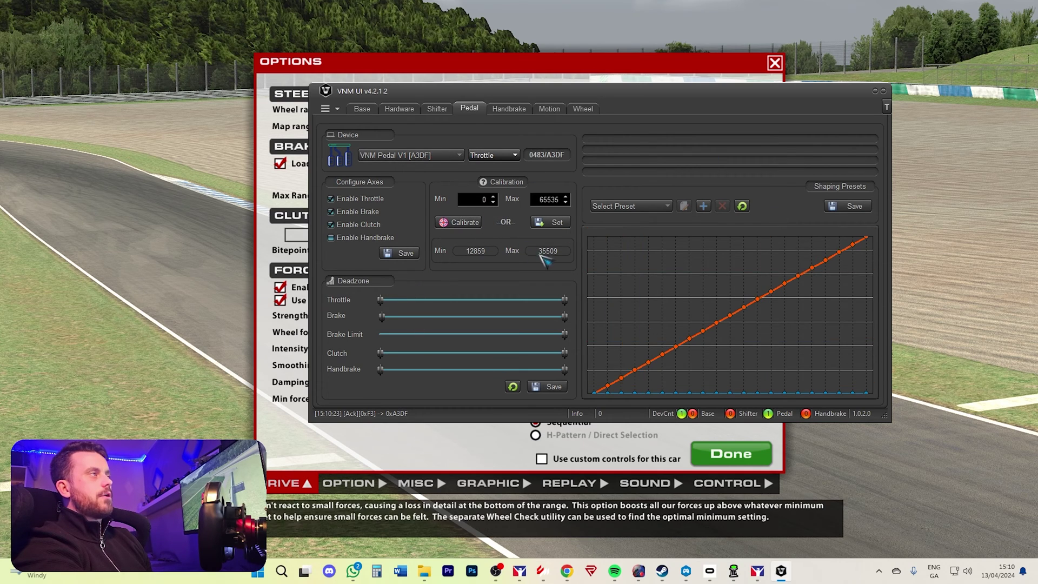
left_click(463, 223)
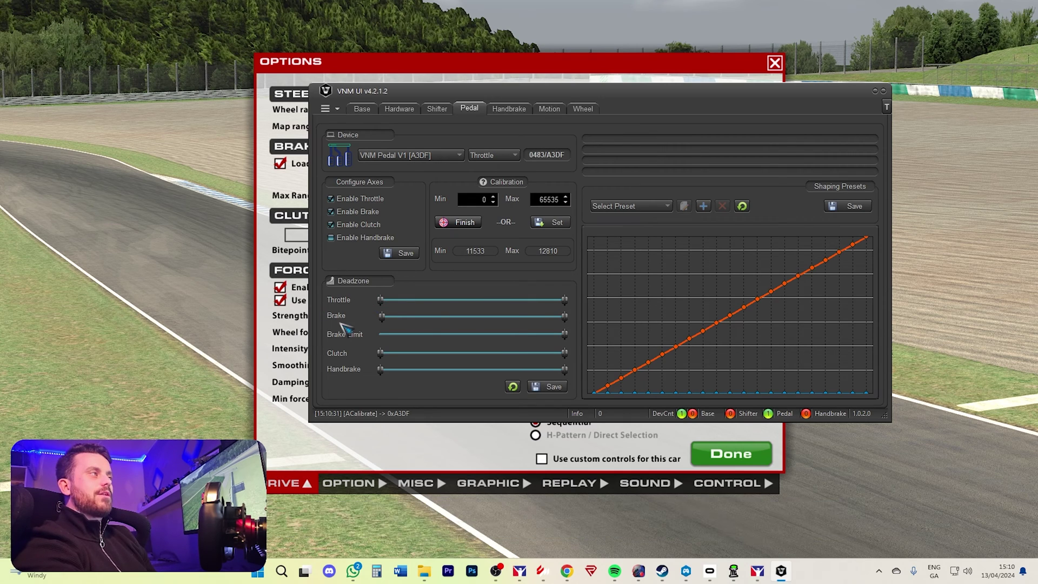
left_click(461, 225)
left_click(460, 227)
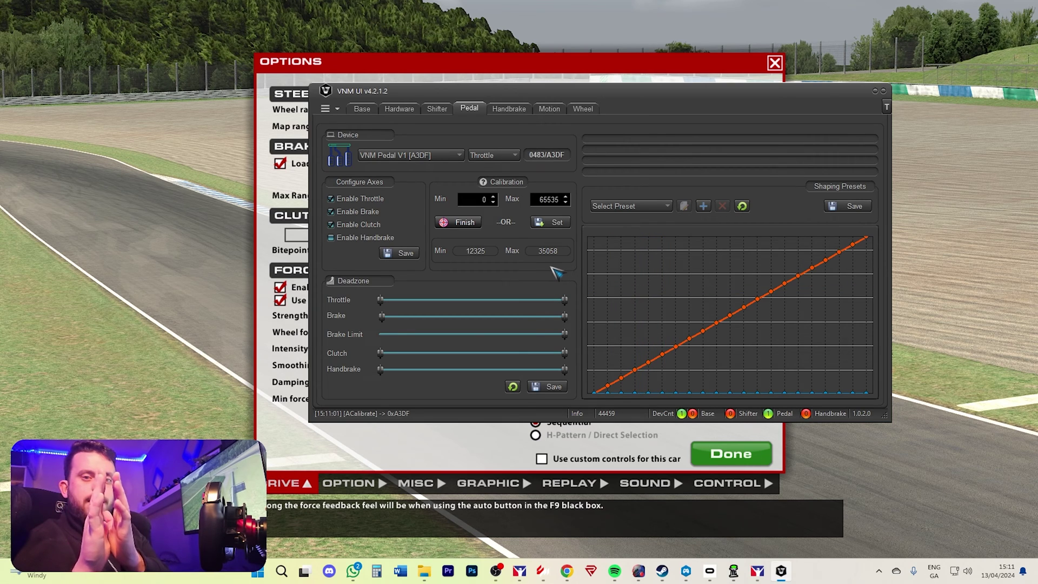
left_click(472, 226)
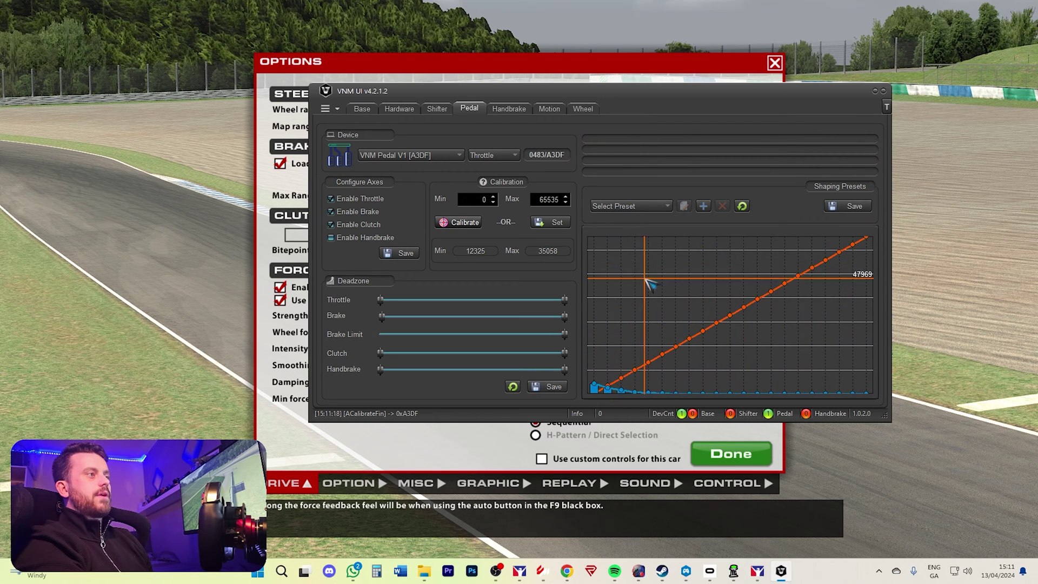
- Select the Brake axis and calibrate the brake pedal, running the calibration a second time
left_click(495, 155)
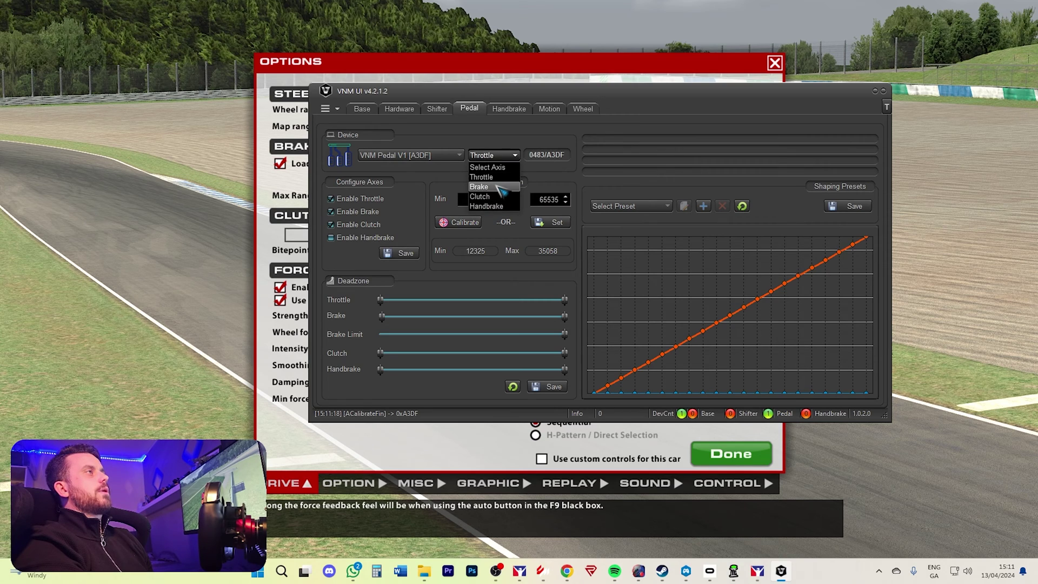
left_click(489, 178)
left_click(458, 222)
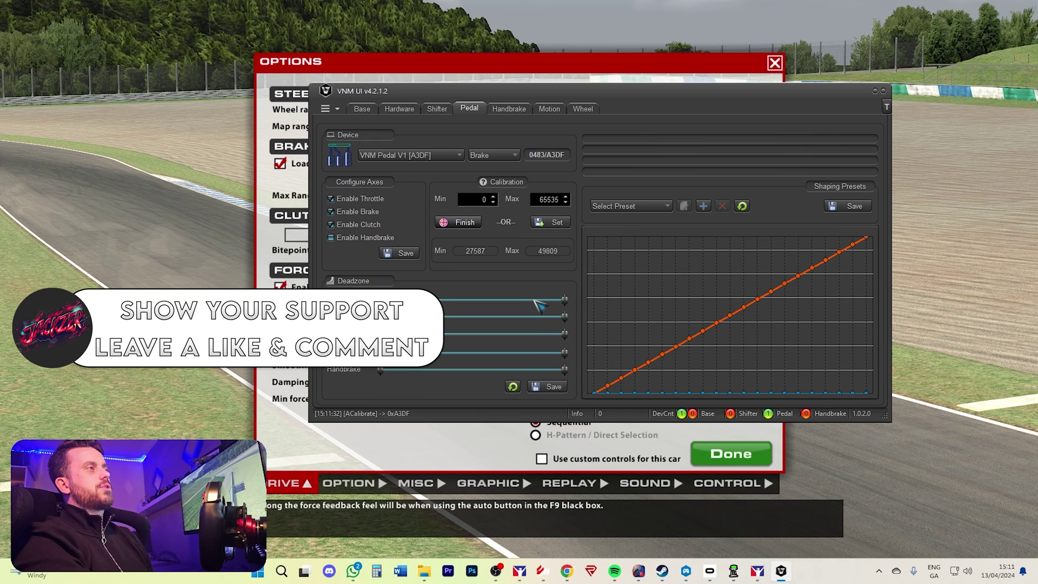
left_click(459, 222)
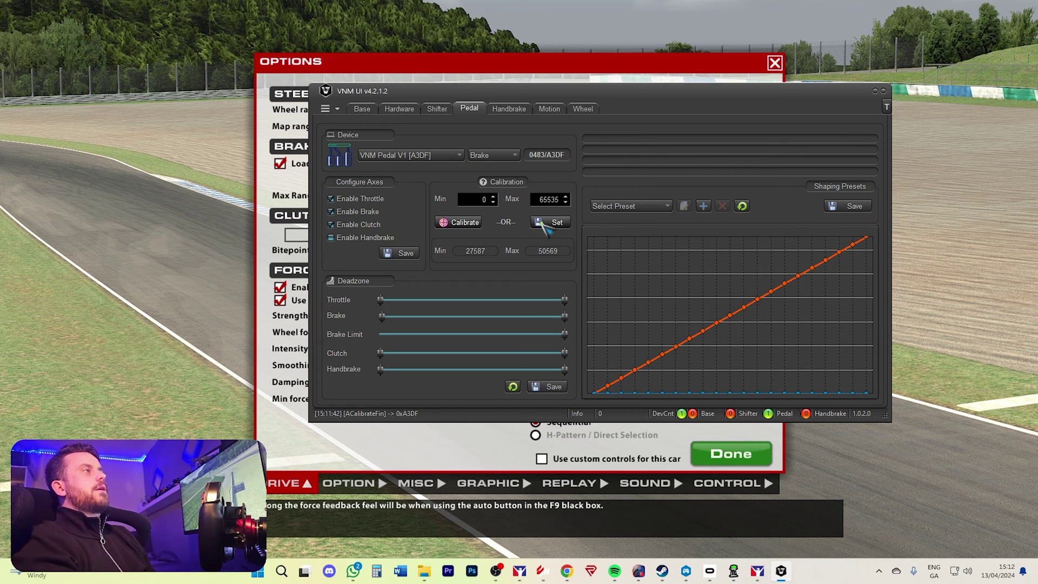
left_click(477, 224)
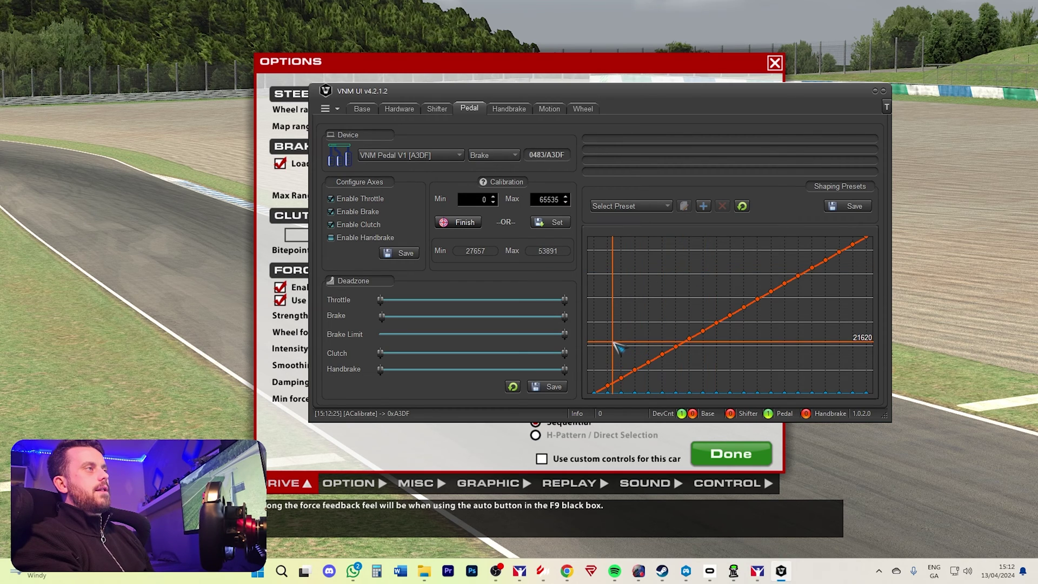
left_click(461, 224)
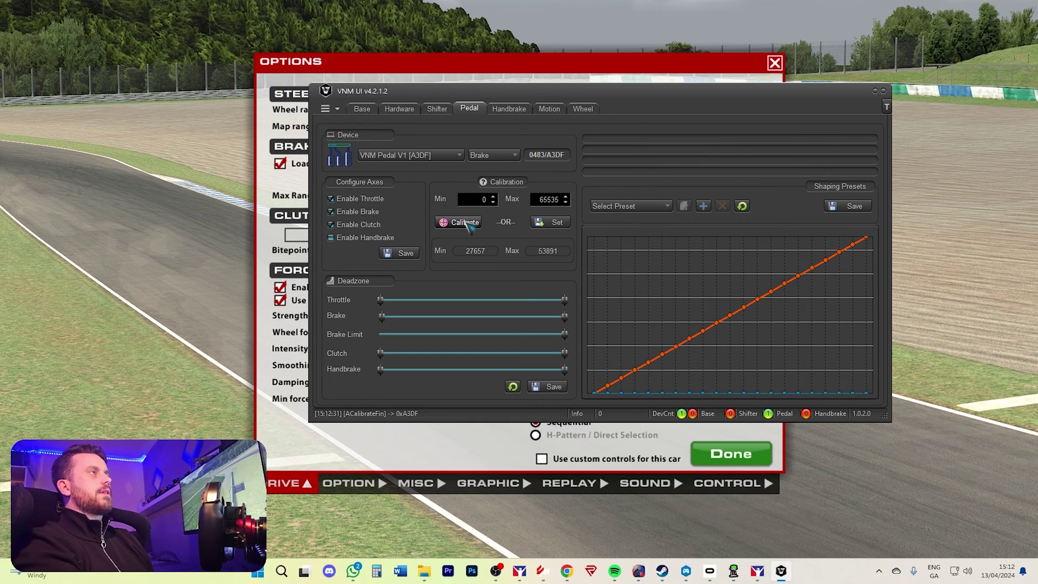
- Select the Clutch axis and calibrate the clutch pedal over its full travel
left_click(508, 155)
left_click(486, 197)
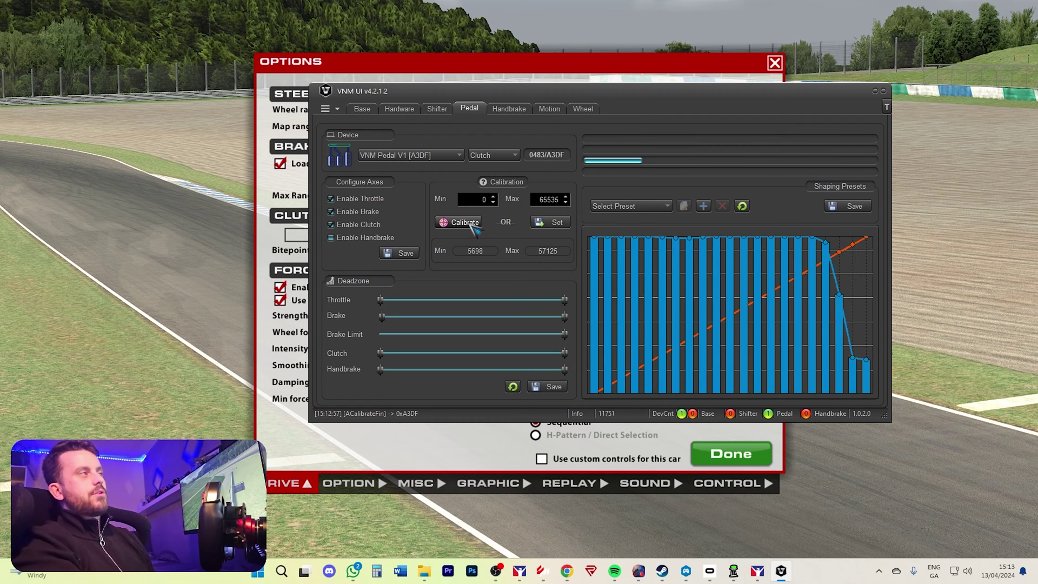
left_click(465, 222)
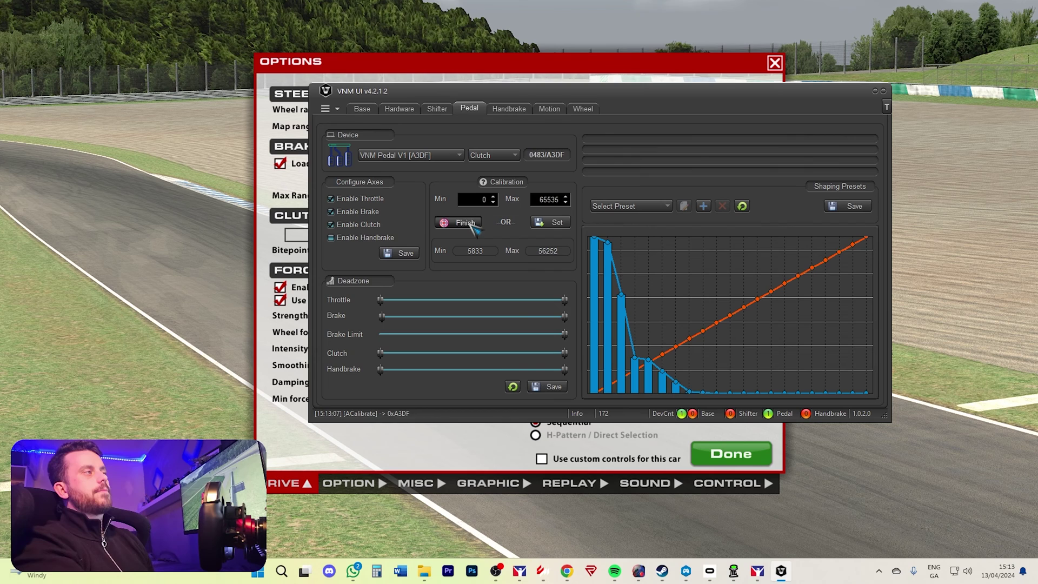
left_click(465, 223)
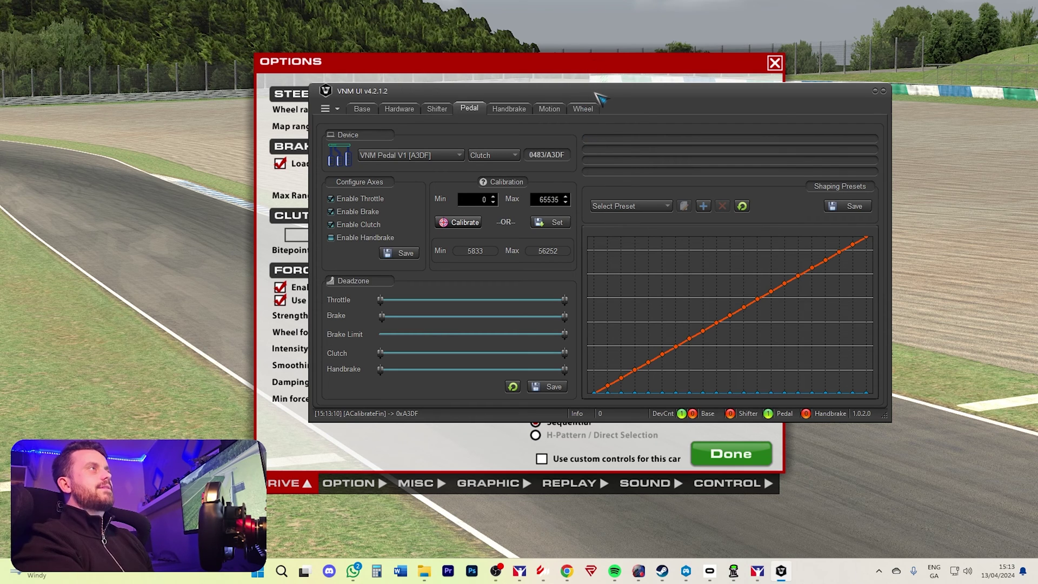
- Raise the lower deadzone of both the throttle and the brake to a force range start of 1966 and save
left_click_drag(598, 92, 44, 142)
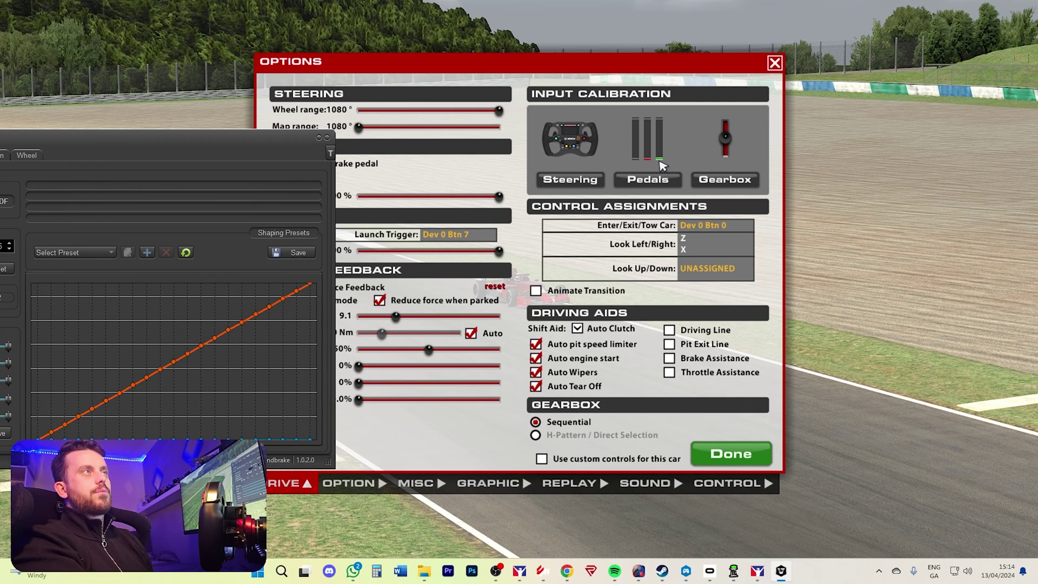
left_click_drag(267, 153, 777, 162)
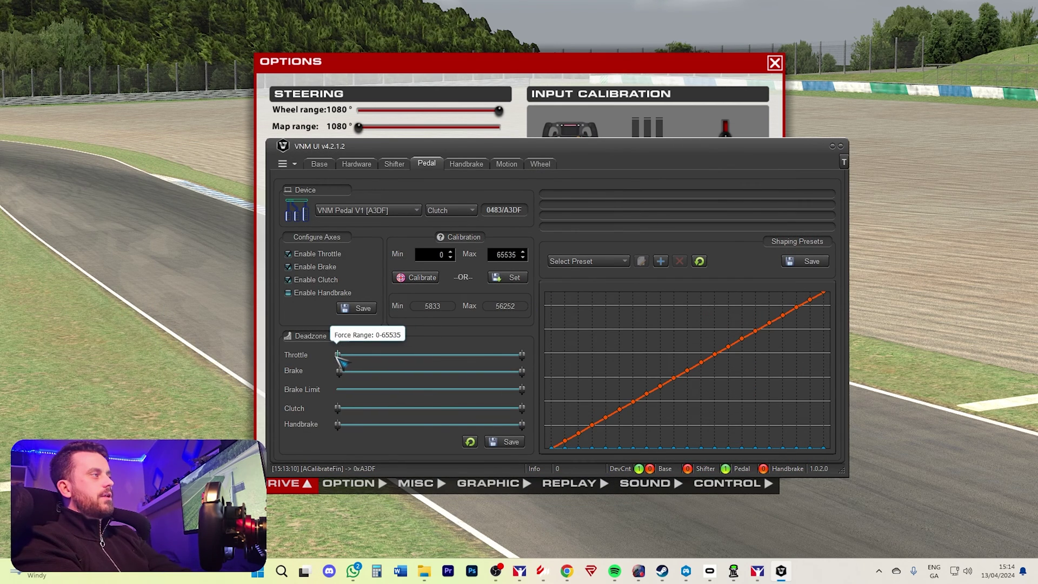
key("Right")
key("Right")
key("Right")
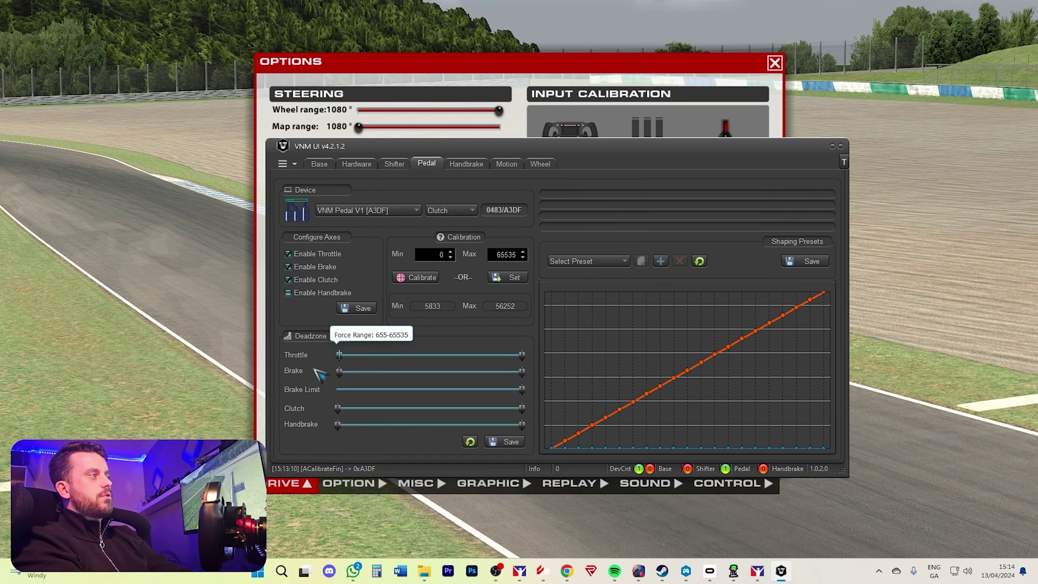
left_click_drag(339, 371, 337, 374)
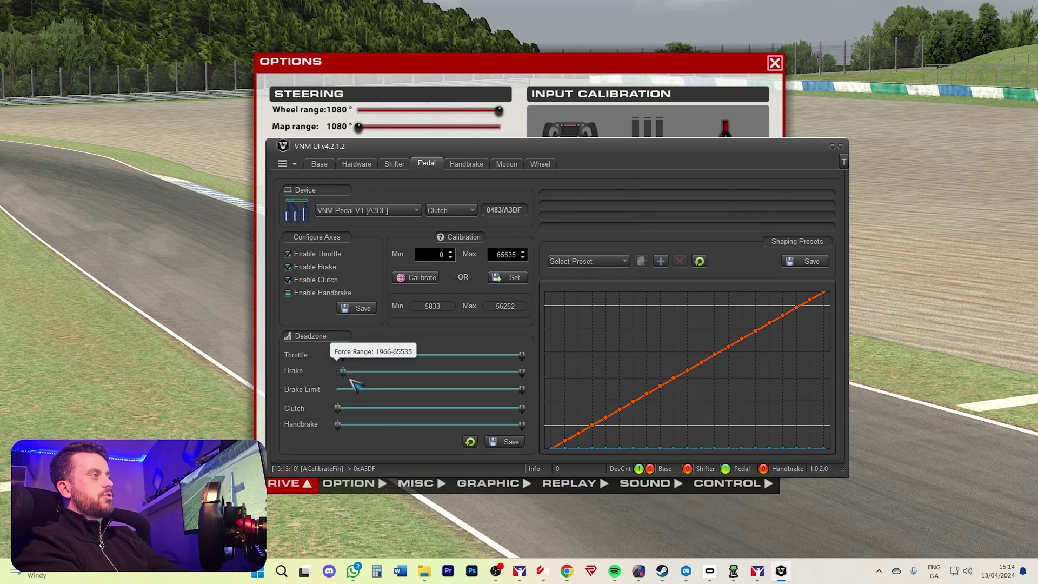
key("Right")
key("Right")
key("Right")
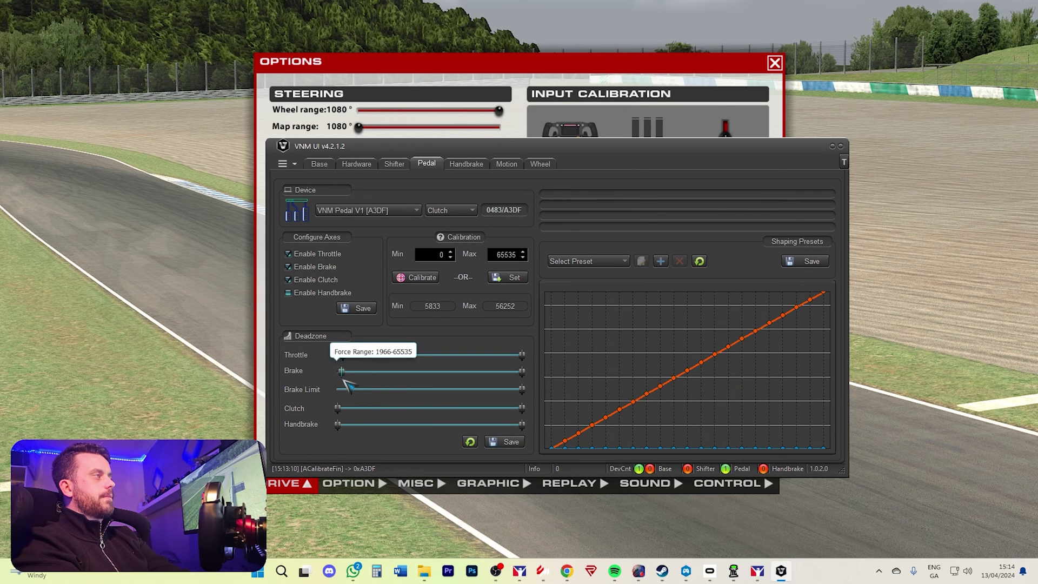
left_click(504, 442)
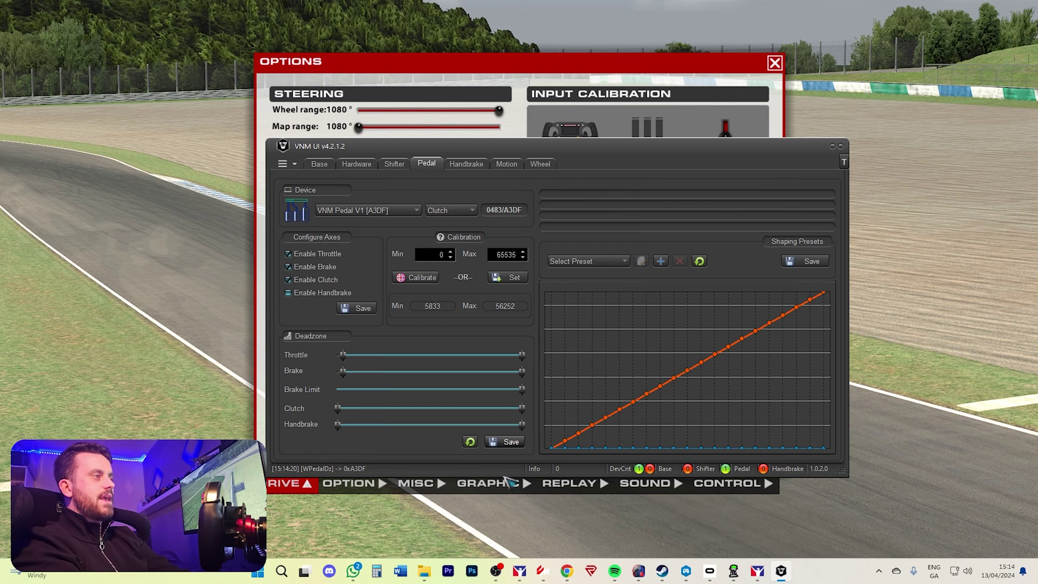
- Switch to the racing simulator's options and complete the pedal calibration wizard, accepting the throttle and brake setups
left_click_drag(659, 148, 271, 146)
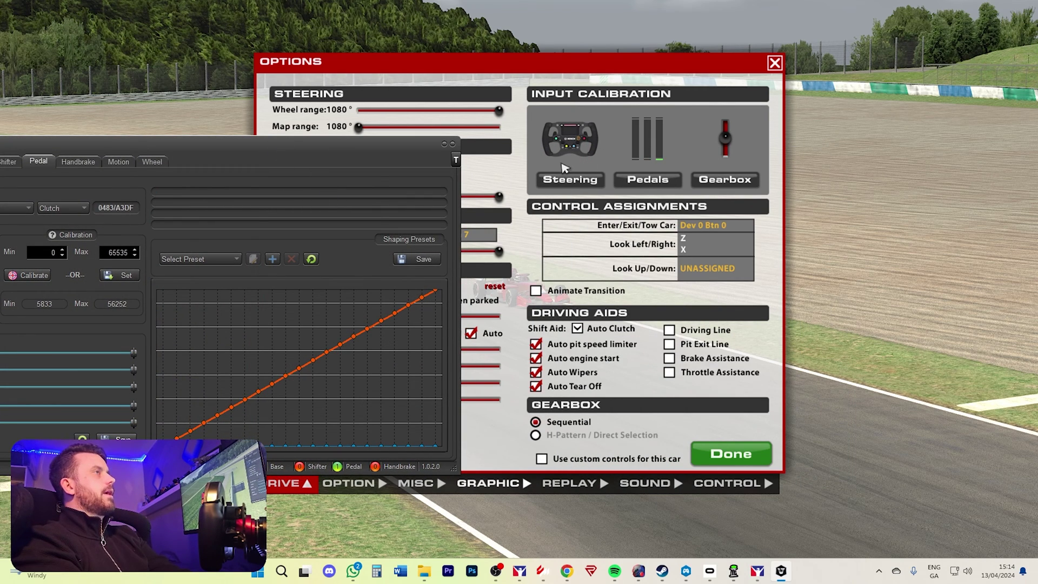
left_click(648, 179)
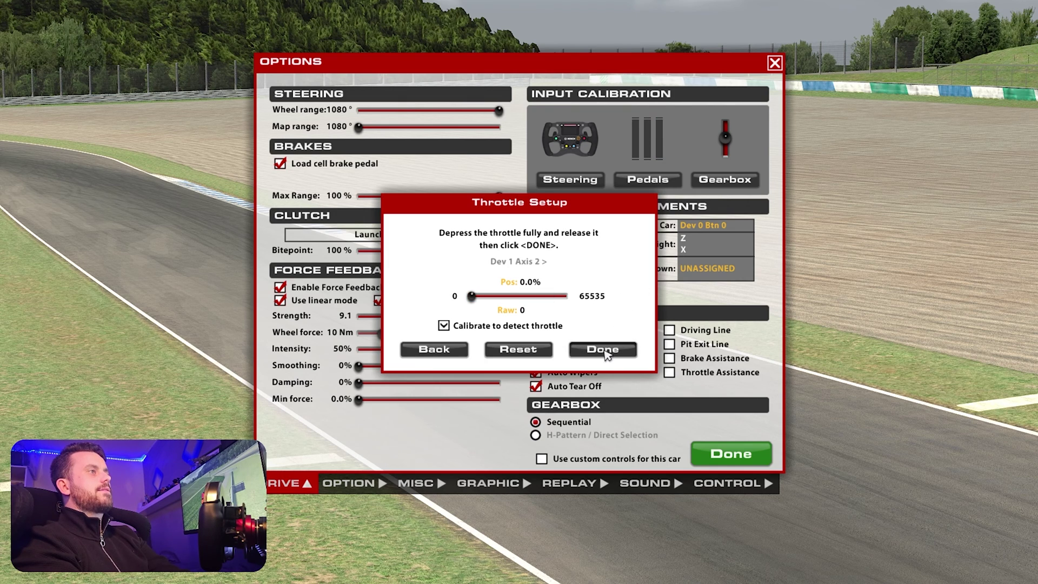
left_click(607, 350)
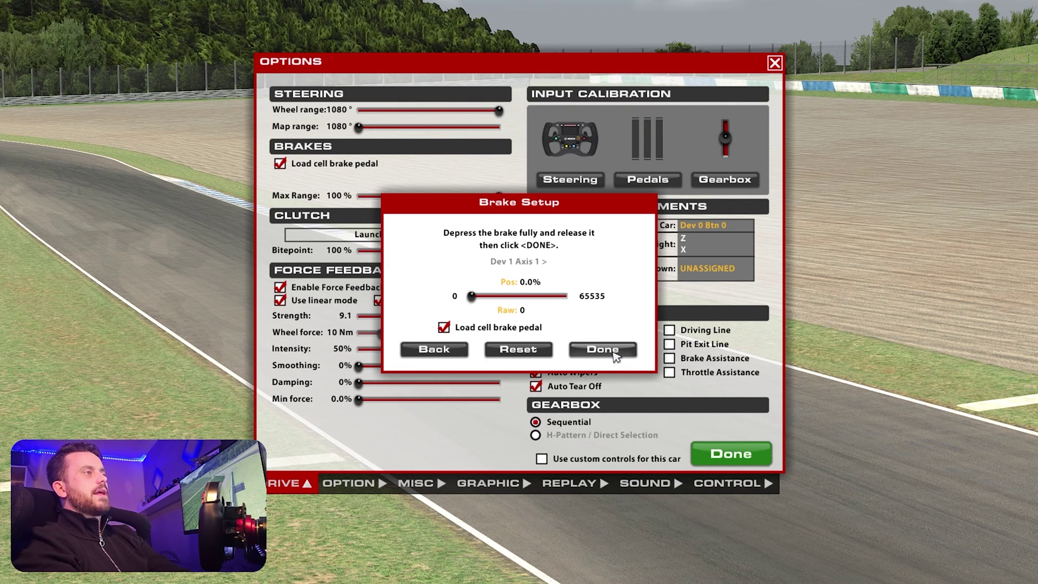
left_click(613, 352)
left_click(619, 354)
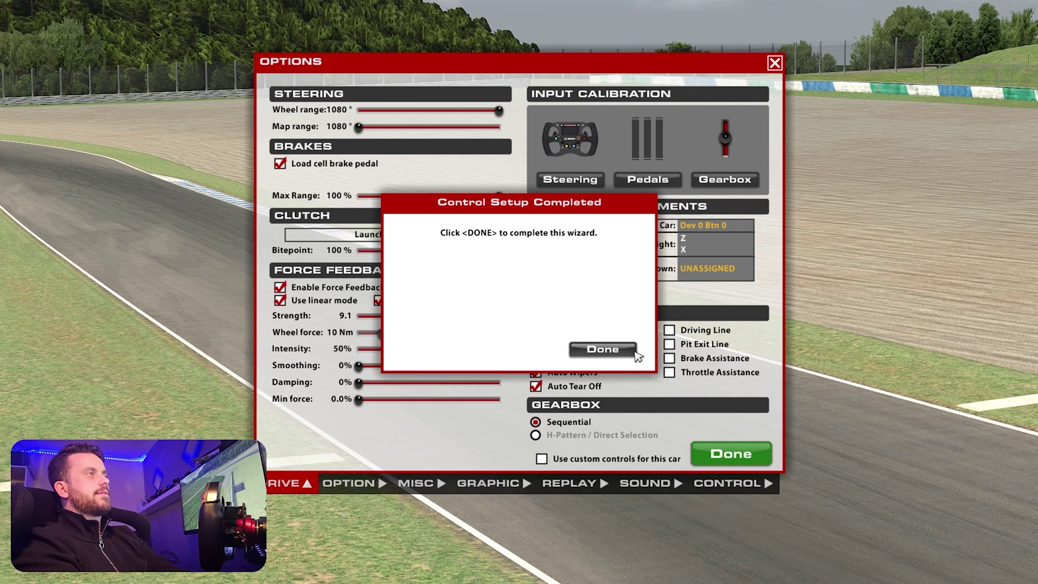
left_click(637, 355)
- Switch back to VNM UI, select the Throttle axis and recalibrate the throttle pedal
key("super")
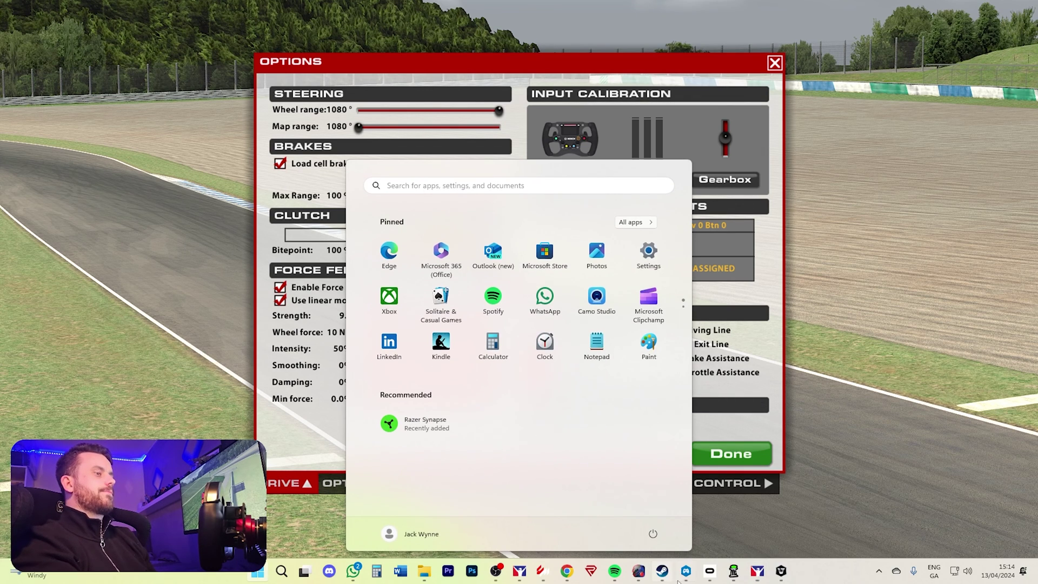
left_click(734, 570)
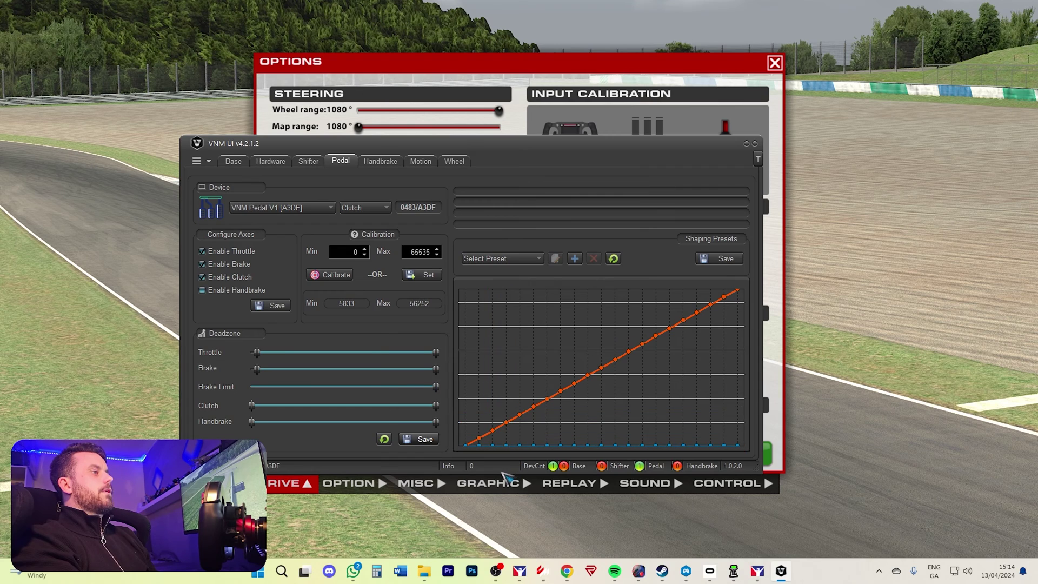
left_click(365, 208)
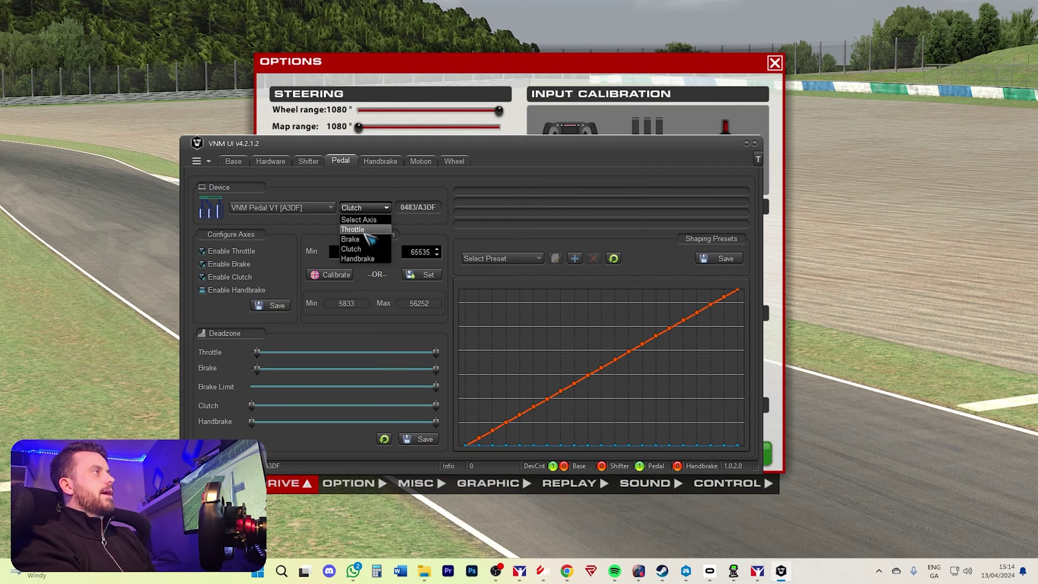
left_click(368, 235)
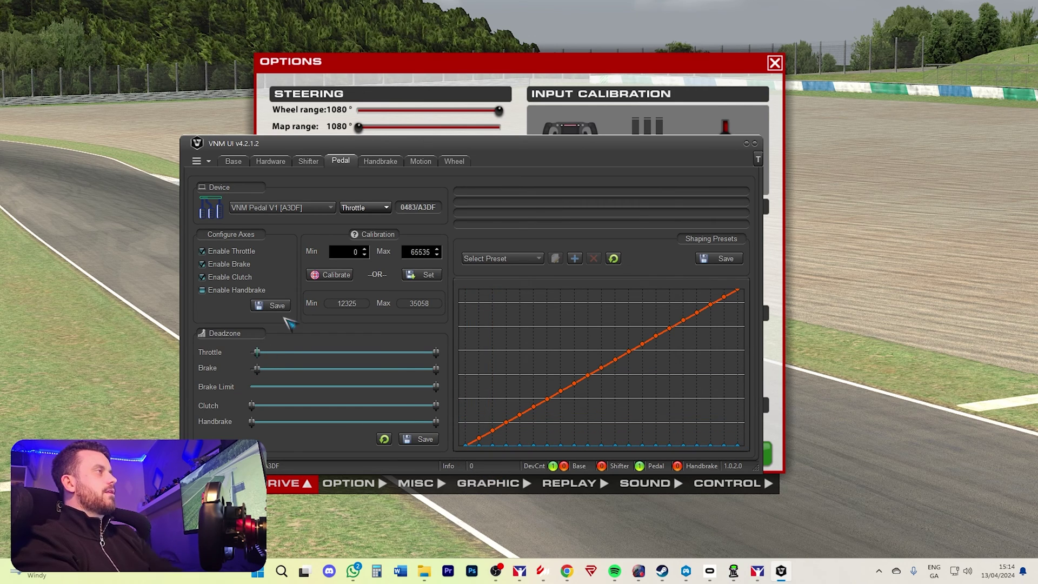
left_click(341, 276)
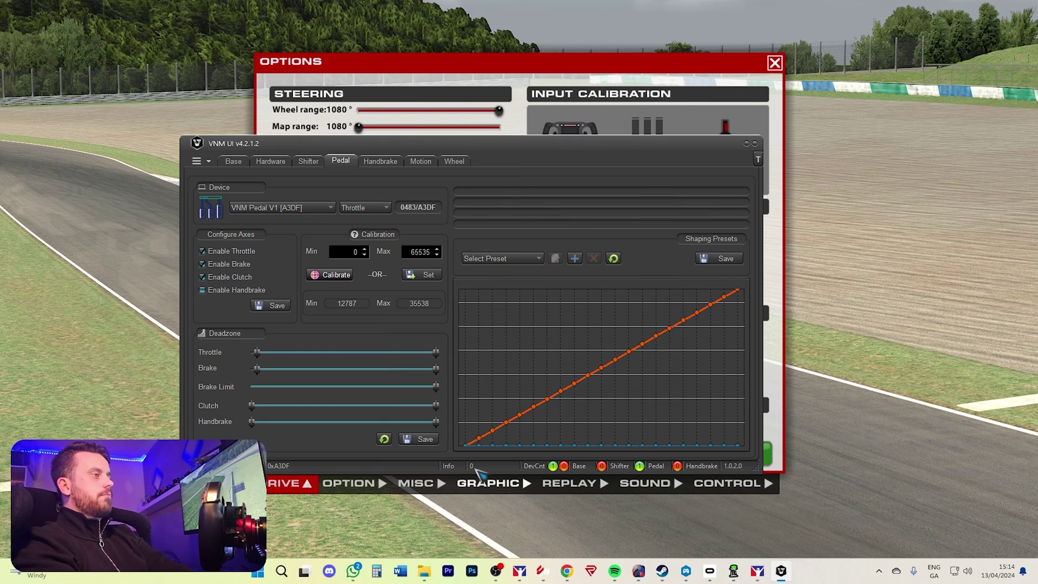
- Select the Brake axis and lower the throttle's upper deadzone limit to slightly below full travel
left_click(365, 207)
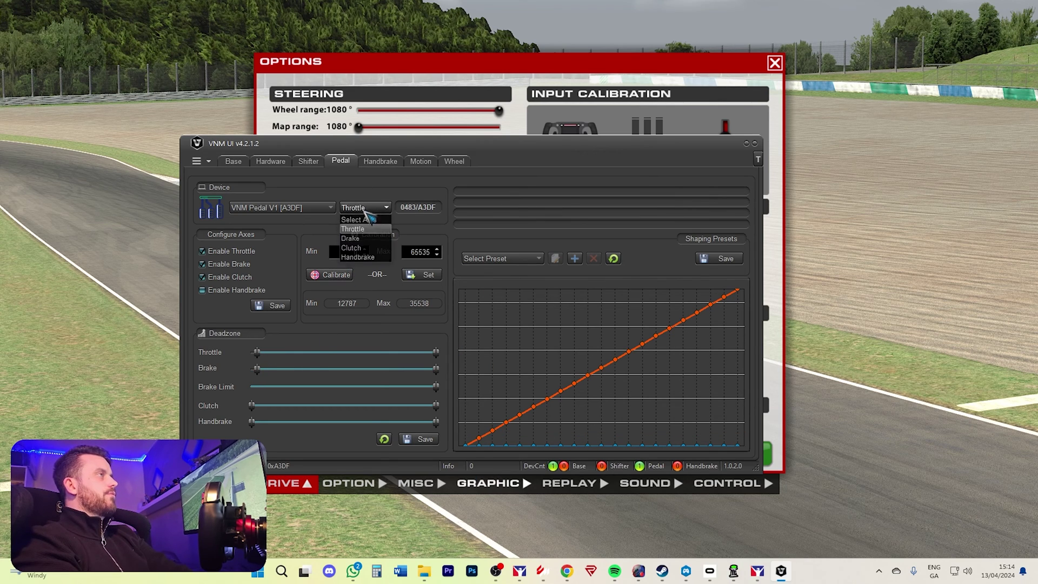
left_click(357, 225)
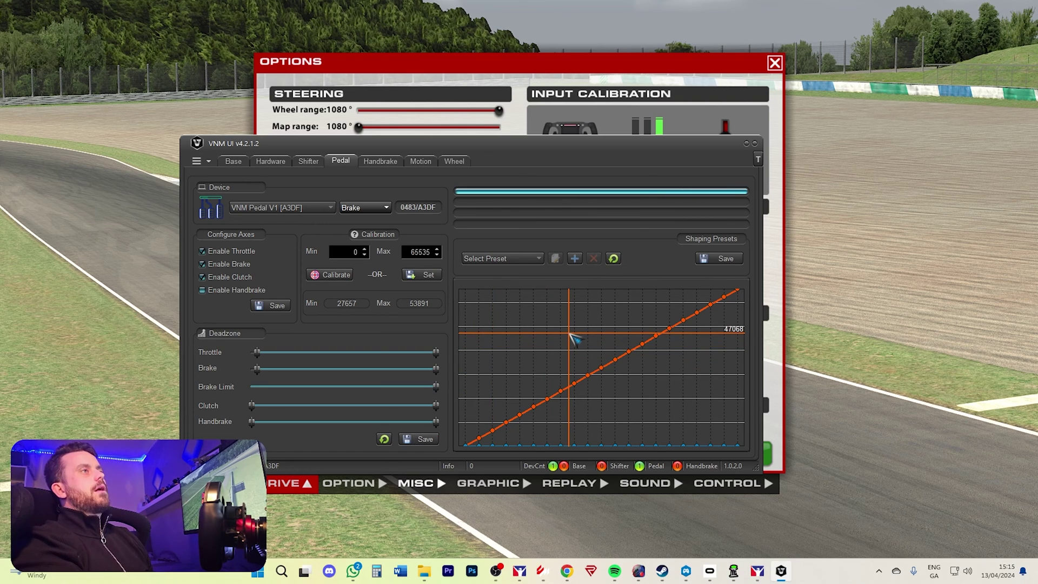
left_click_drag(437, 353, 431, 354)
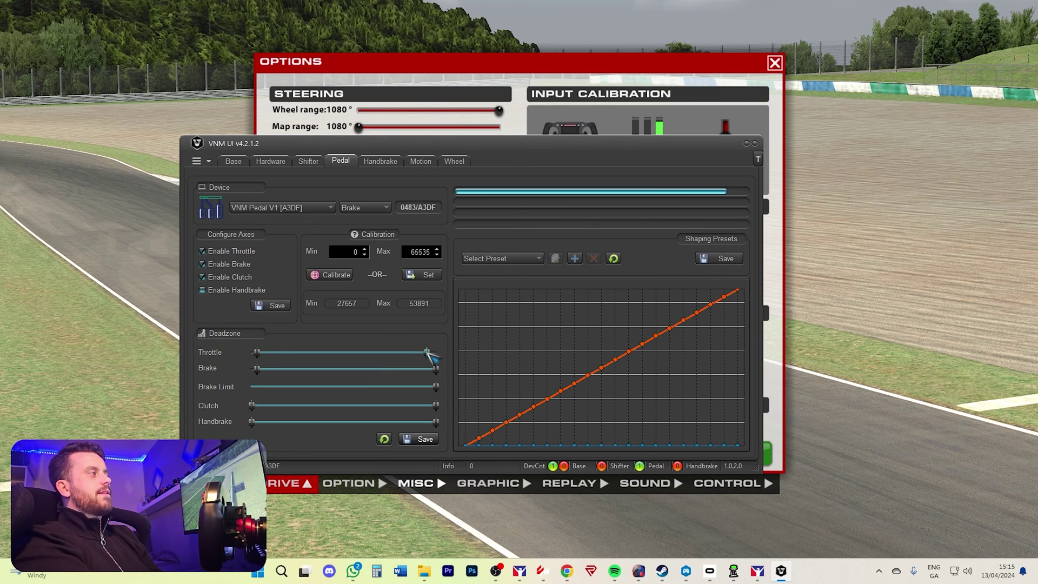
mouse_move(428, 354)
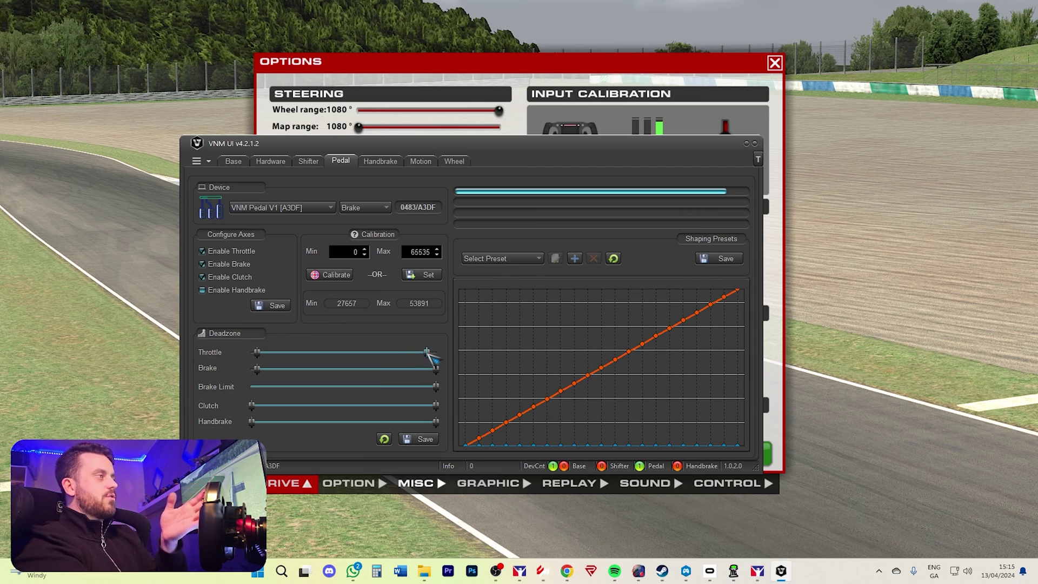
left_click_drag(428, 354, 423, 354)
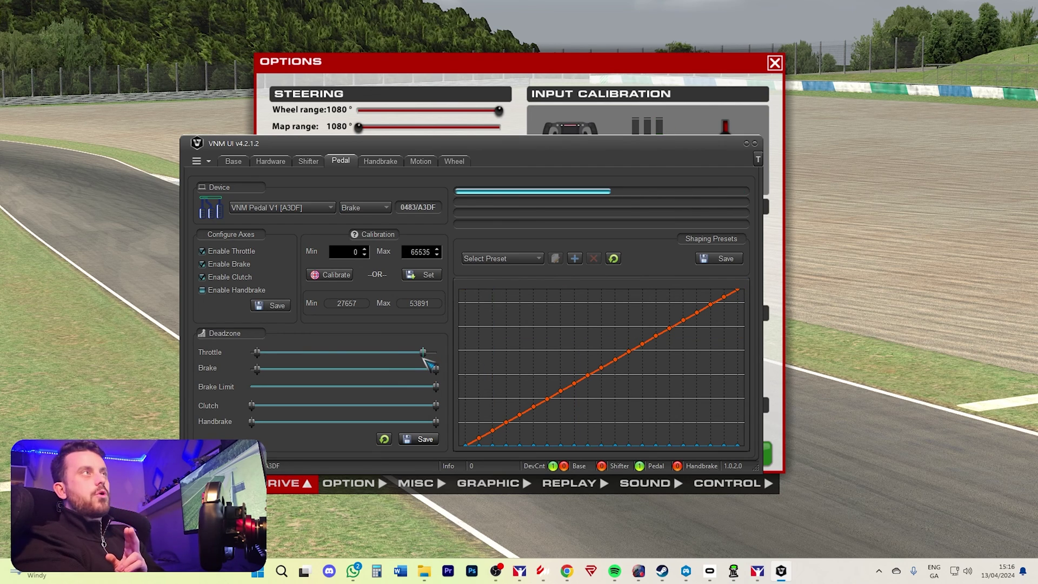
- Try the throttle's upper deadzone limit at about half travel, and return it to slightly below full travel
left_click_drag(562, 143, 547, 181)
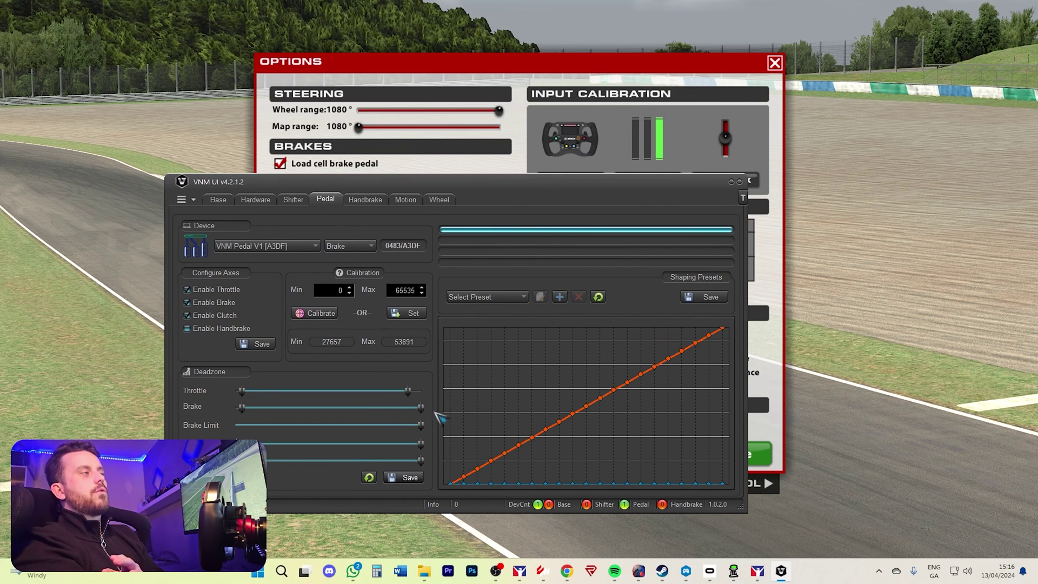
left_click_drag(410, 391, 323, 391)
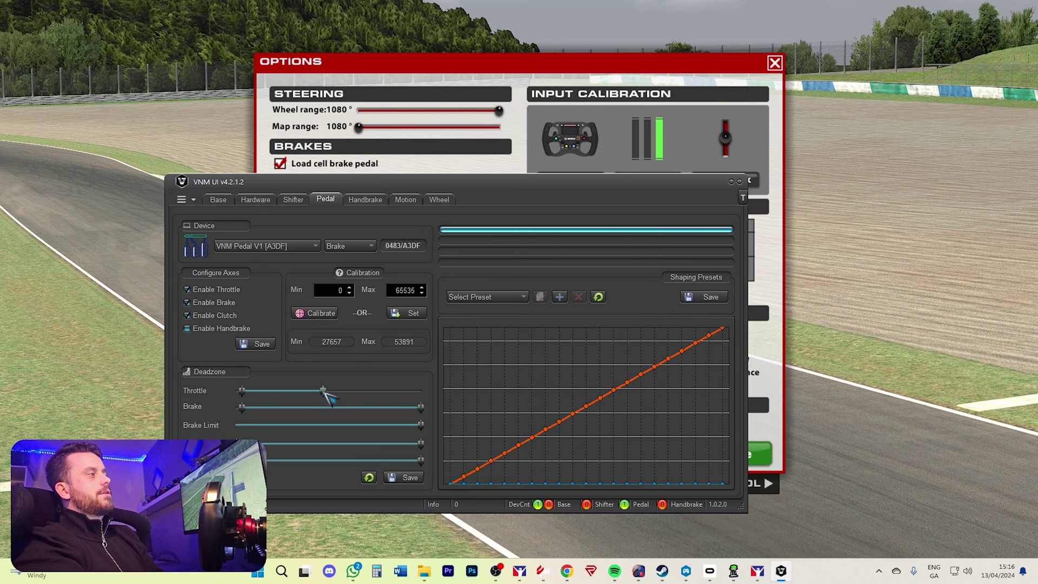
left_click_drag(324, 390, 410, 391)
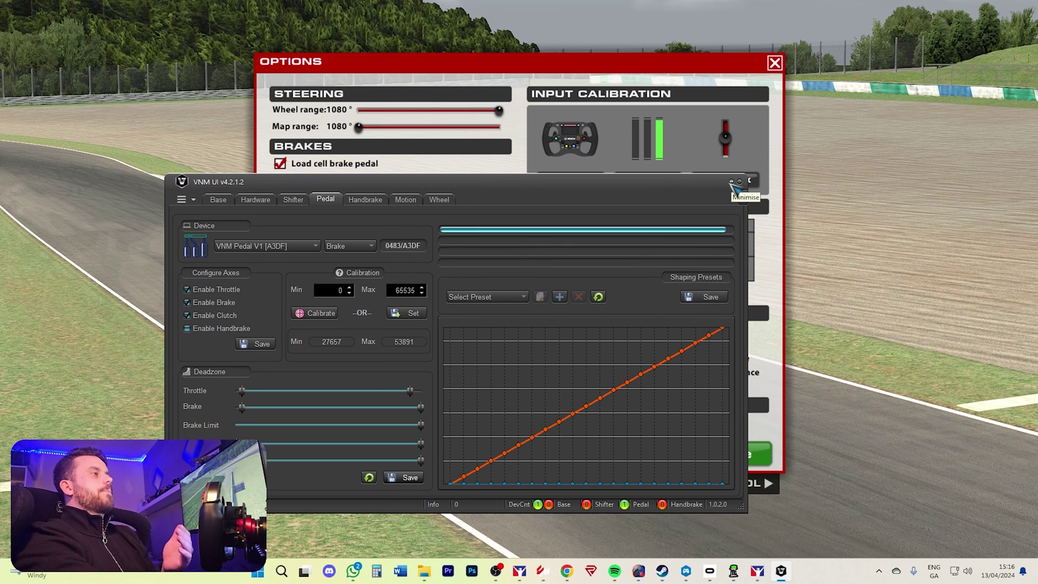
left_click_drag(702, 187, 761, 196)
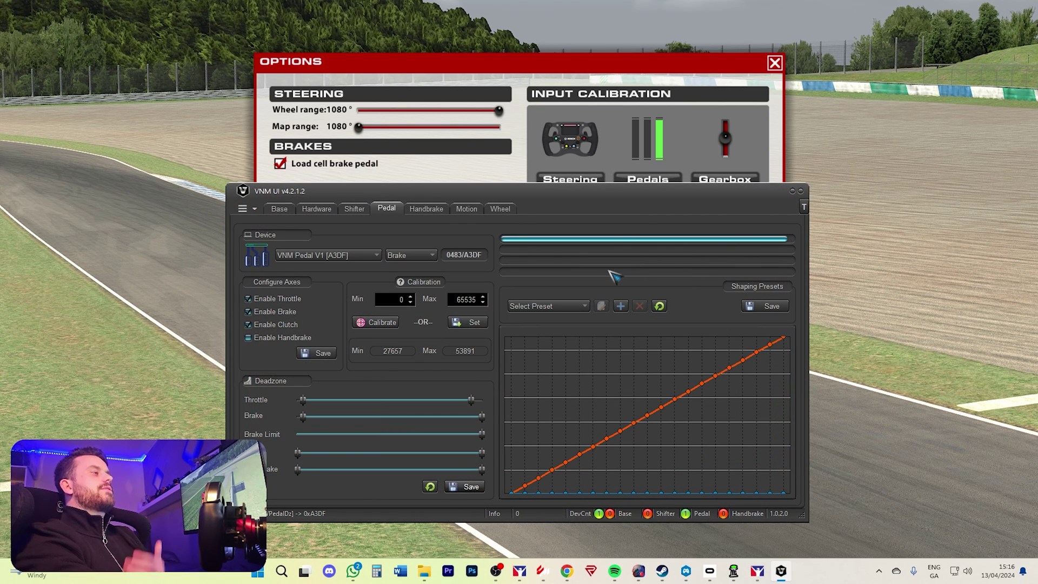